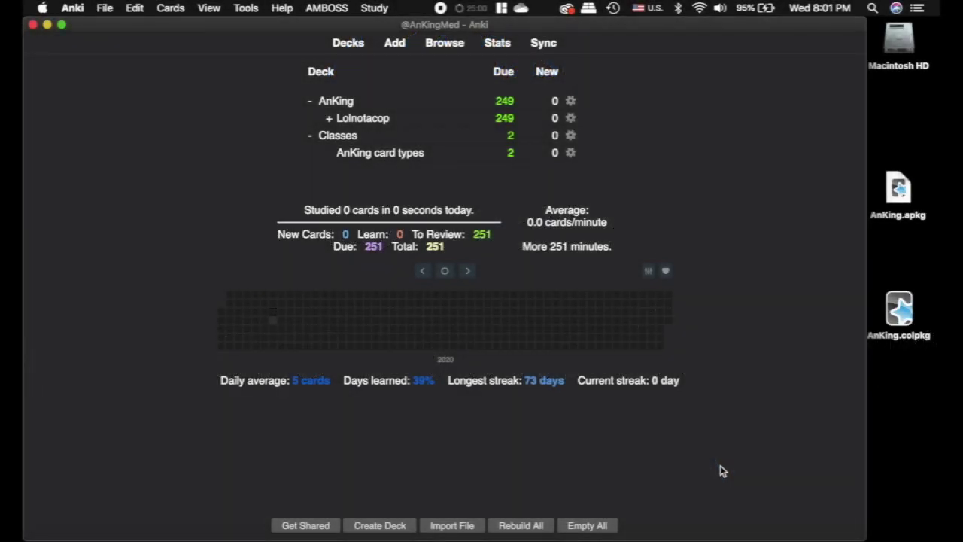
Step: Export the AnKing deck as a deck package, then nest Classes under AnKing and move it back
mouse_move(668, 310)
left_click(570, 101)
left_click(614, 138)
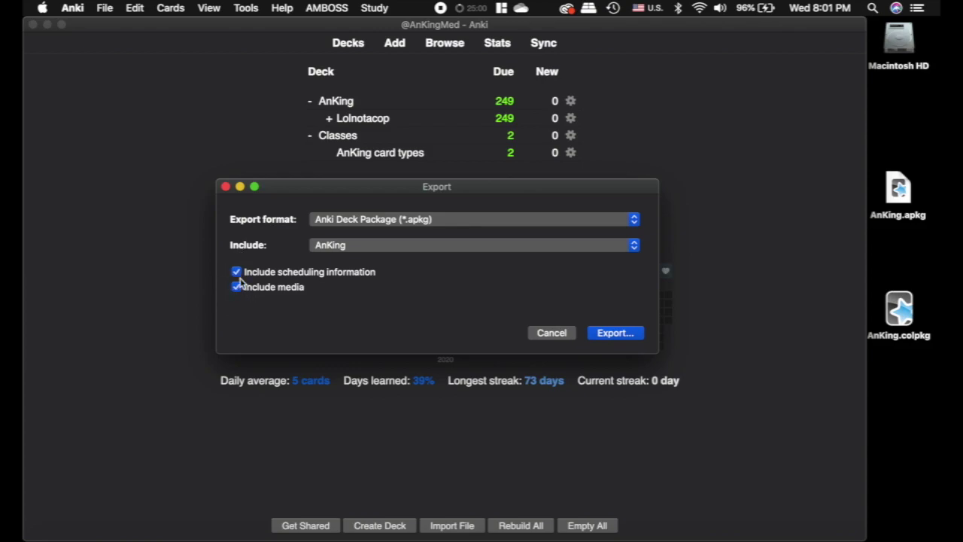
left_click(422, 219)
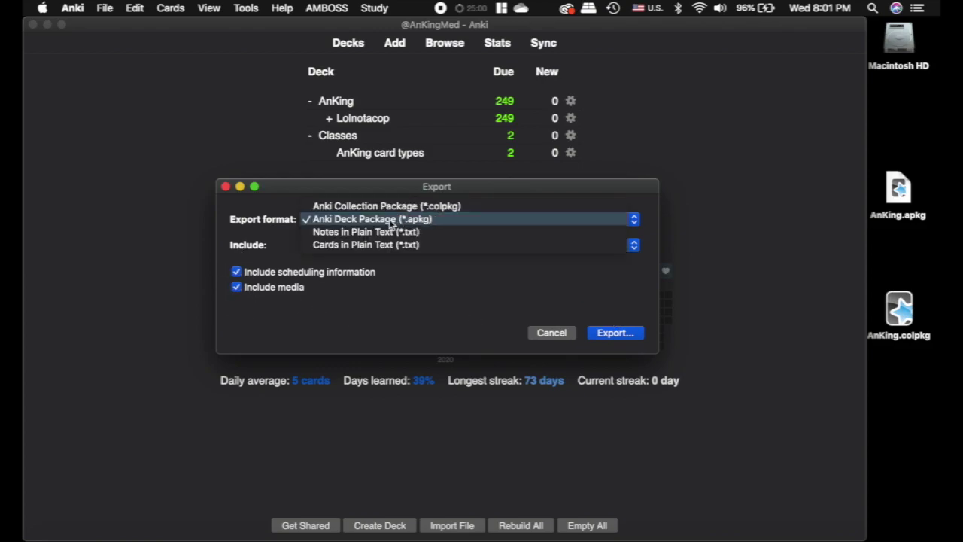
left_click(431, 219)
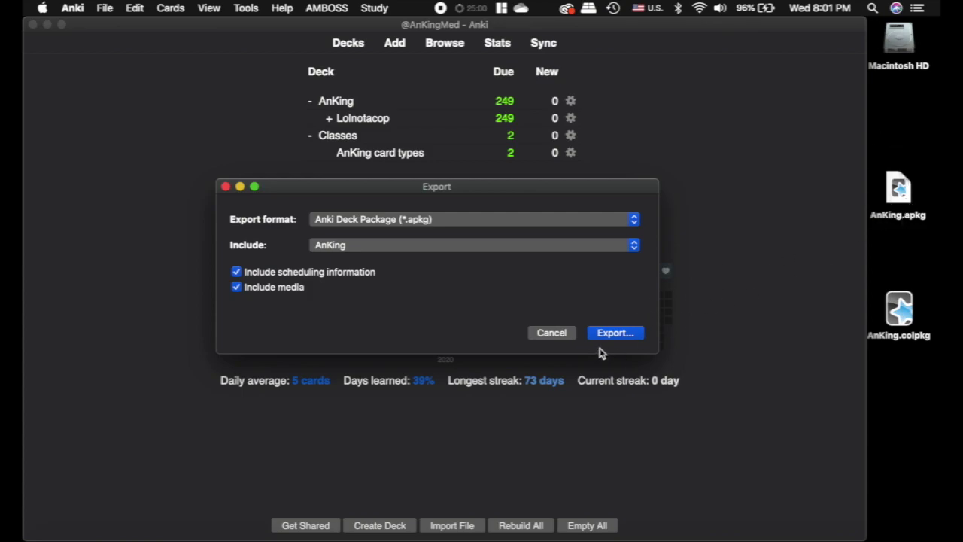
left_click(561, 335)
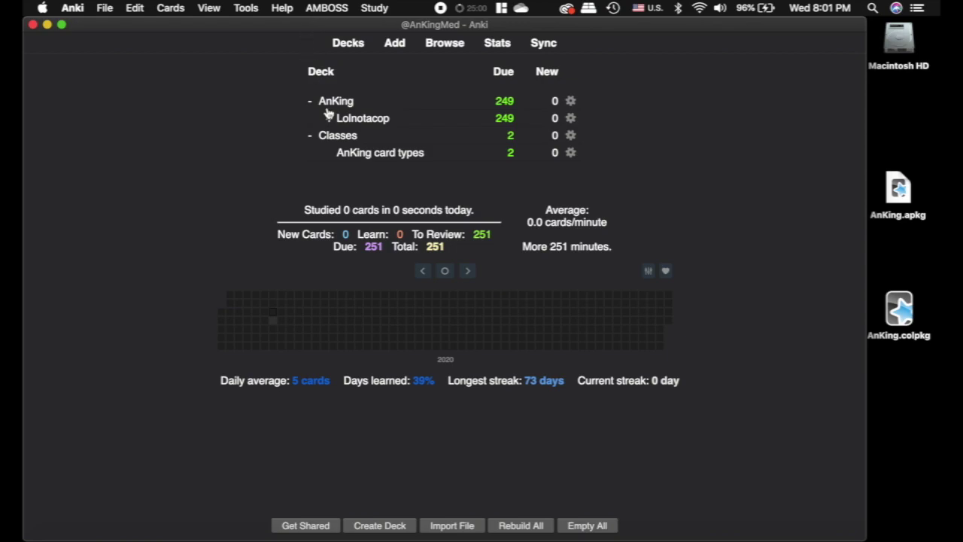
left_click_drag(334, 142, 338, 100)
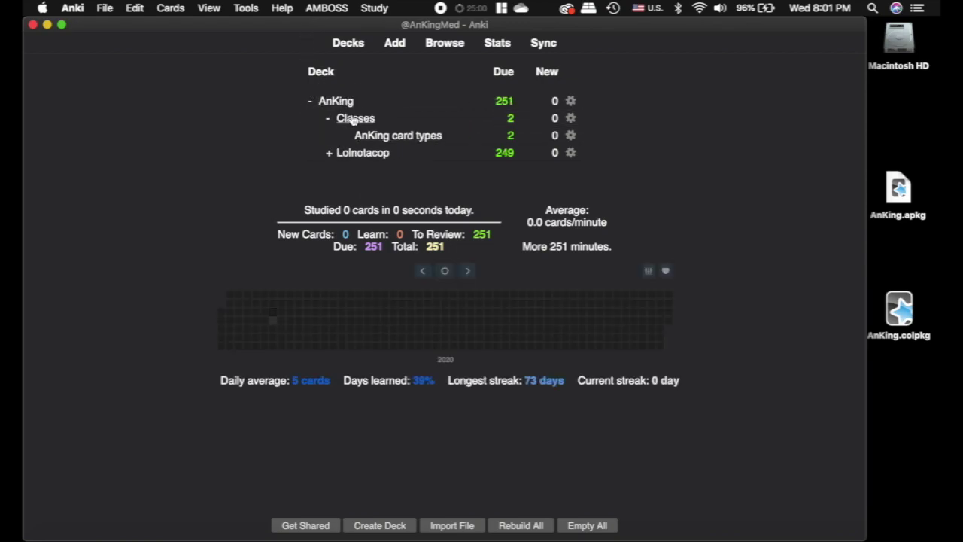
left_click_drag(355, 120, 318, 85)
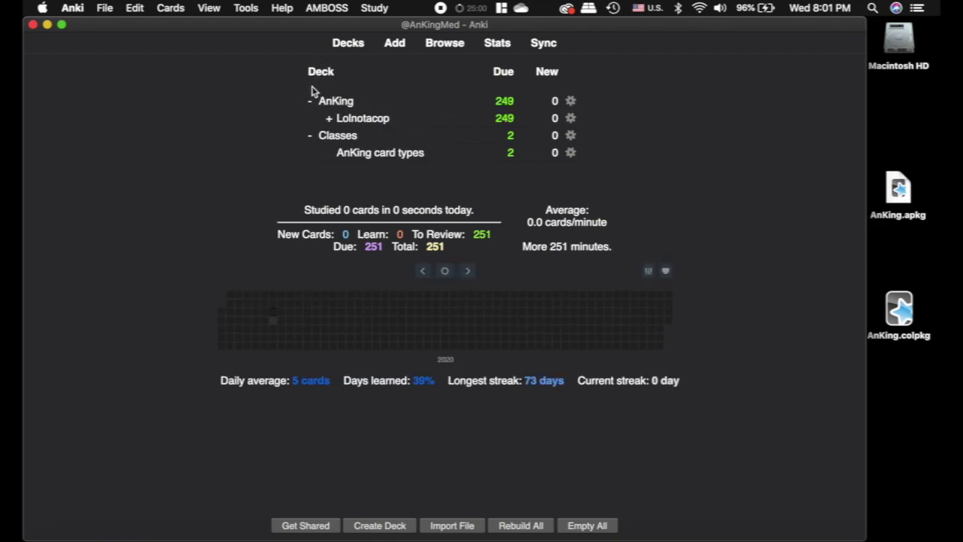
Step: Open File > Export with the collection package format, then cancel without exporting
left_click(104, 7)
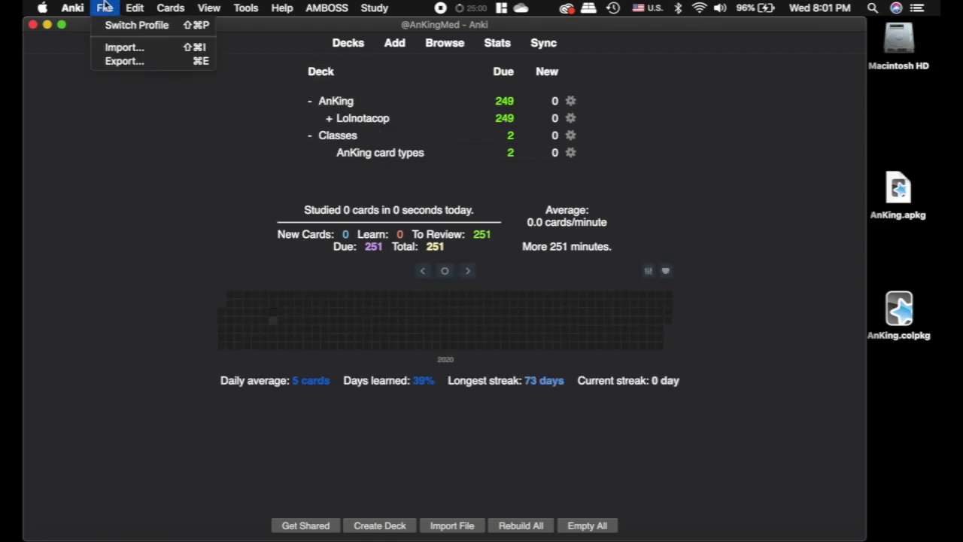
left_click(123, 61)
left_click(466, 219)
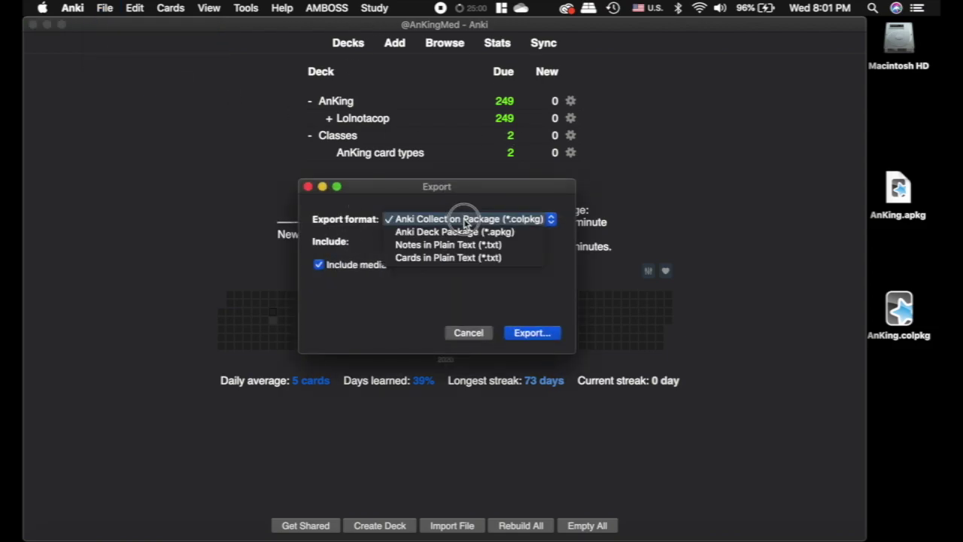
left_click(465, 219)
left_click(308, 186)
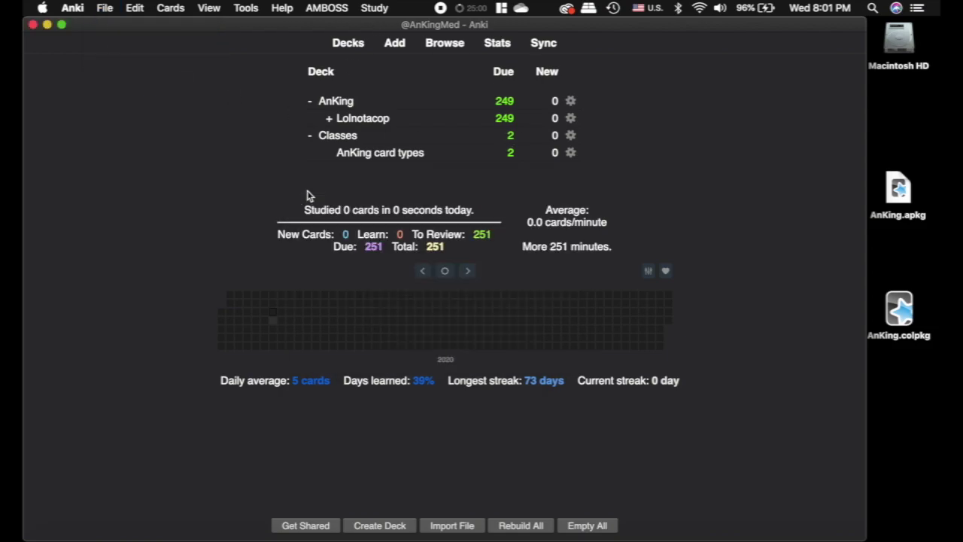
left_click(106, 8)
left_click(124, 61)
left_click(460, 219)
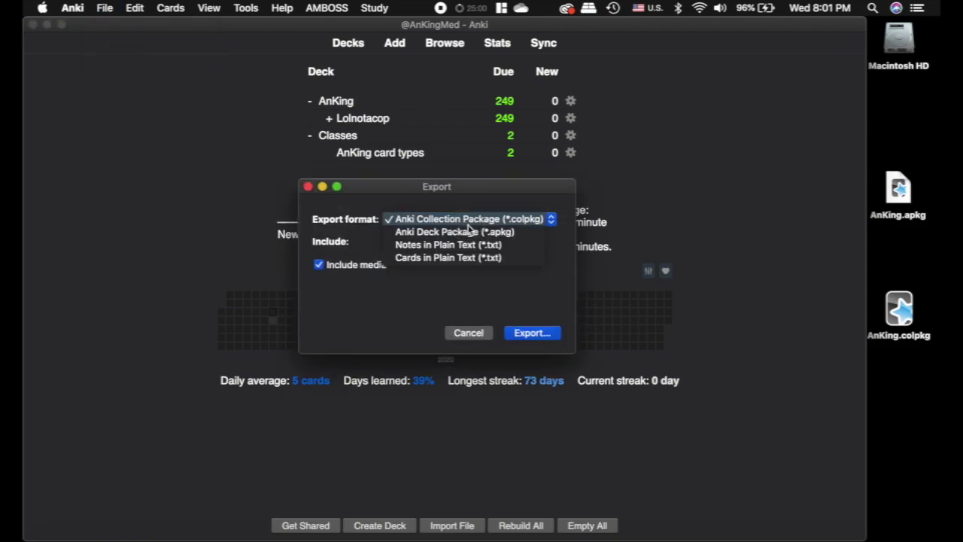
left_click(531, 220)
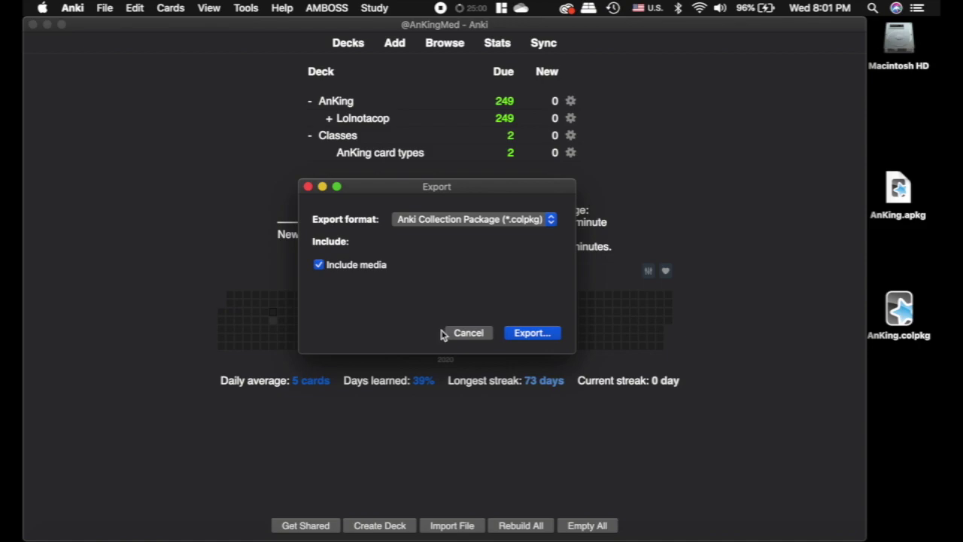
left_click(468, 332)
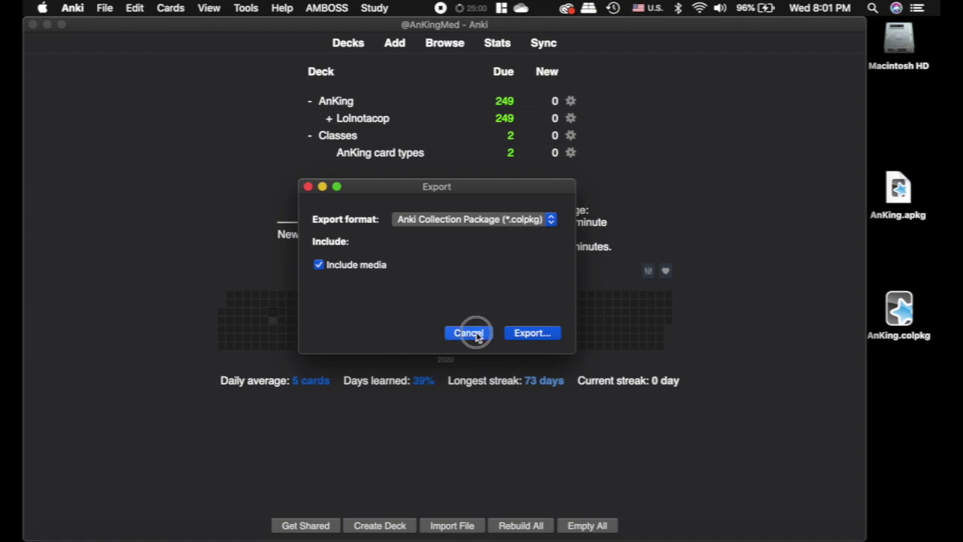
Step: Delete the AnKing deck and its 5640 cards
left_click(570, 101)
left_click(607, 150)
left_click(543, 295)
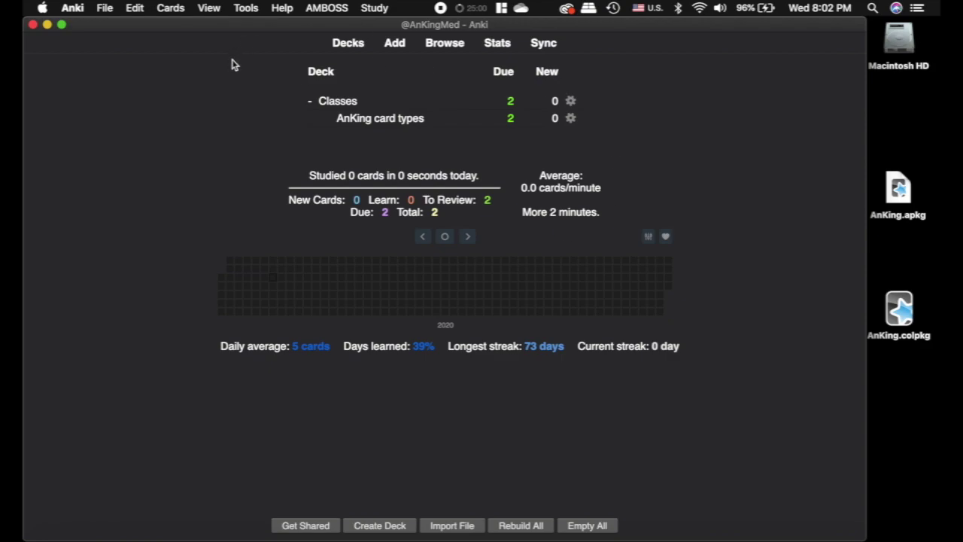
Step: Re-import AnKing.apkg from the desktop, adding 4309 notes, and collapse AnKing's subdecks
double_click(900, 192)
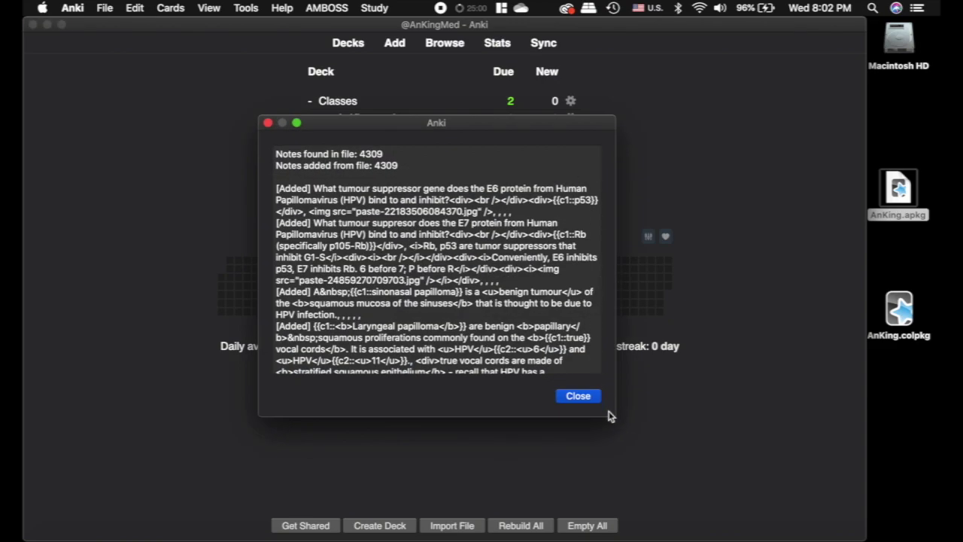
left_click(578, 395)
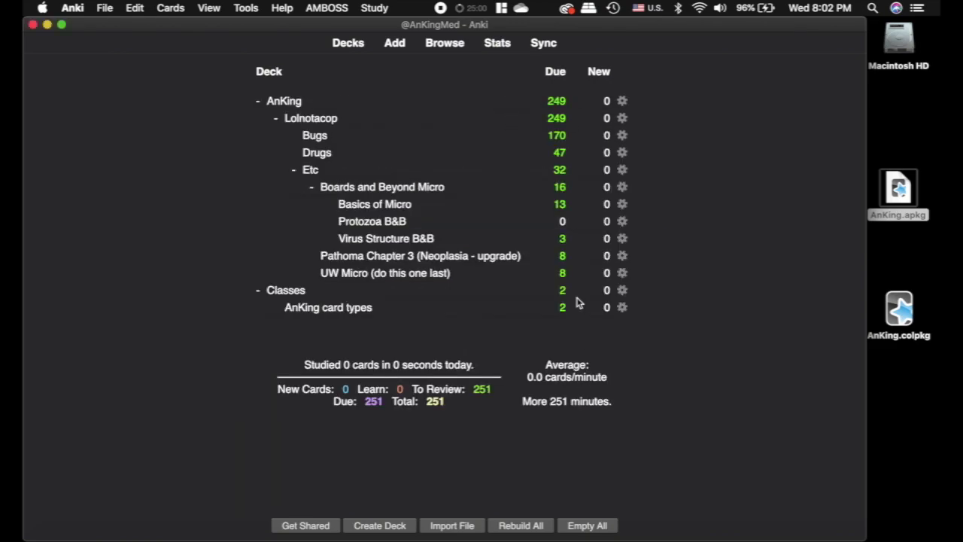
left_click(254, 102)
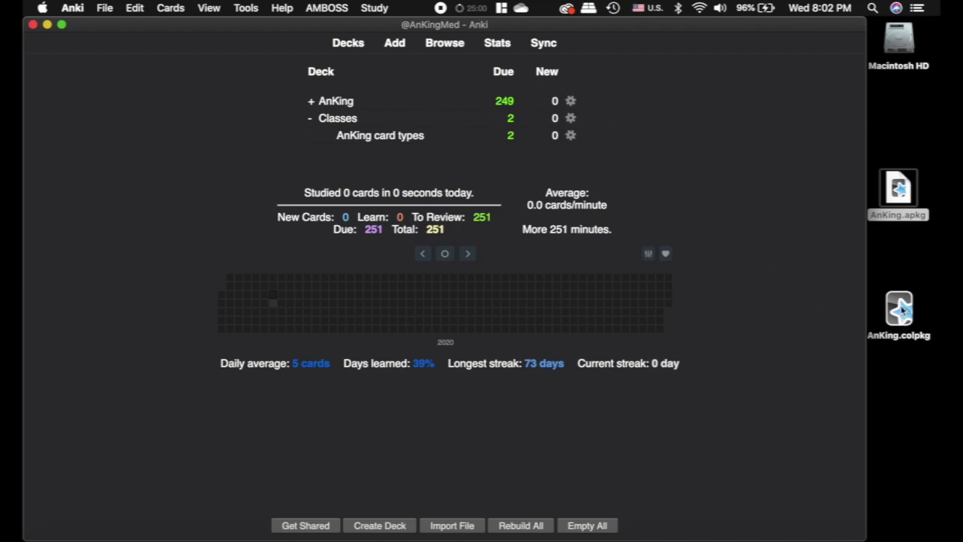
Step: Delete the AnKing and Classes decks, then decline replacing the collection with AnKing.colpkg
left_click(570, 101)
left_click(607, 152)
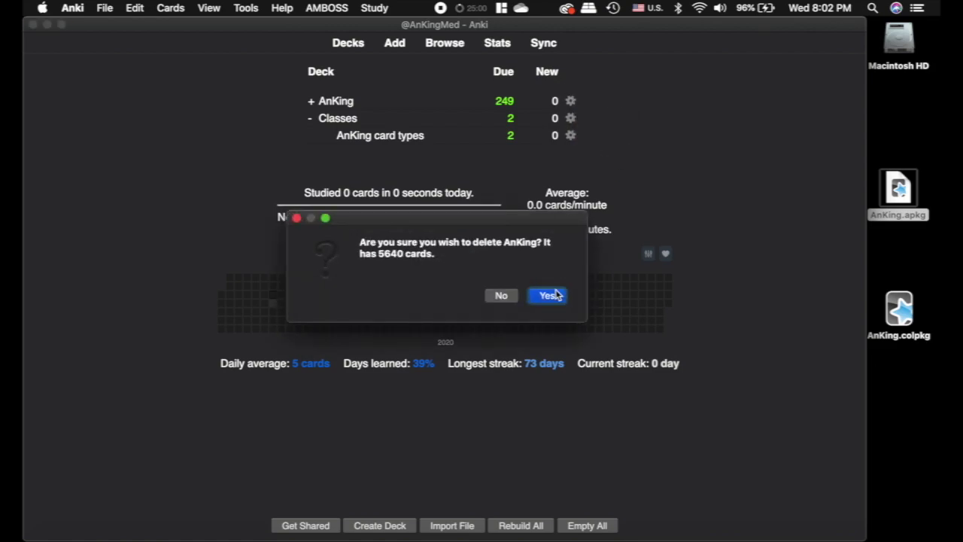
left_click(552, 295)
left_click(570, 101)
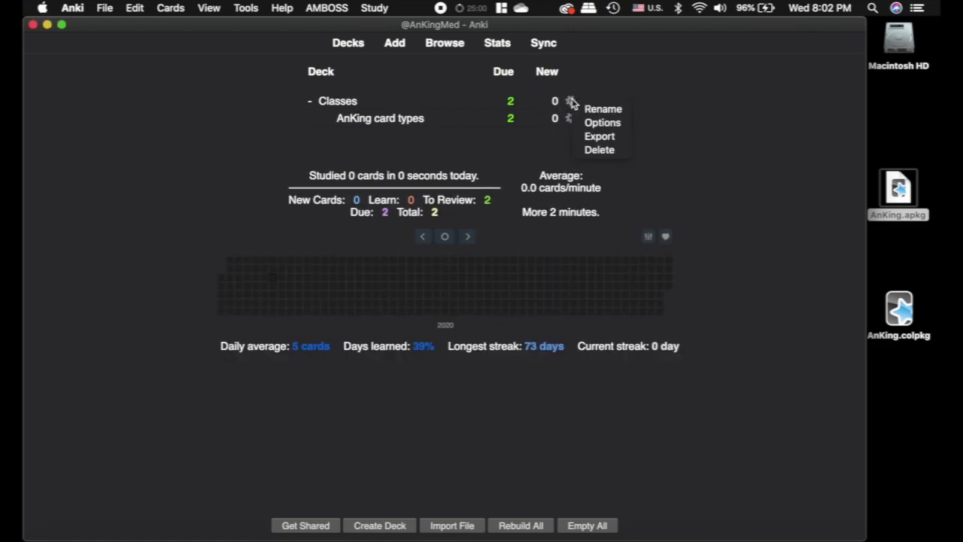
left_click(599, 153)
left_click(561, 299)
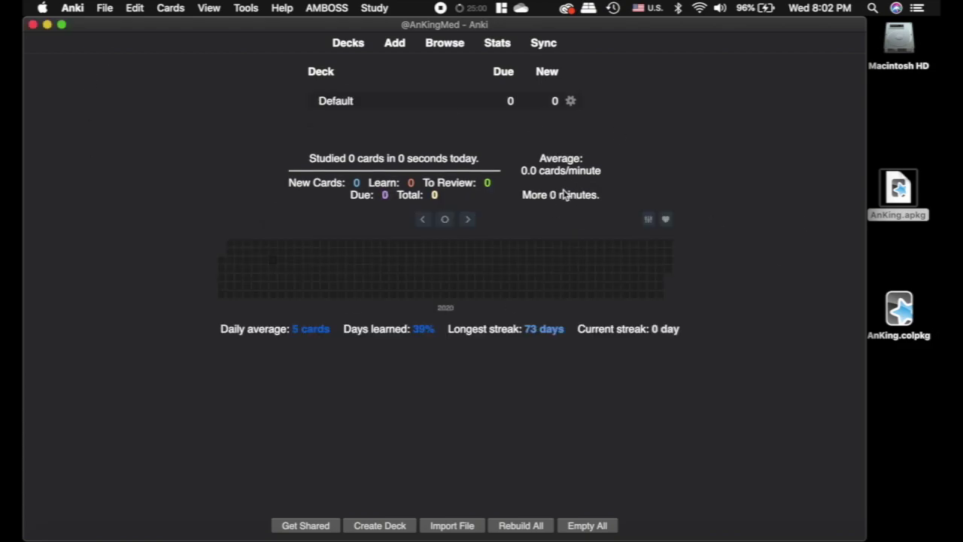
double_click(902, 319)
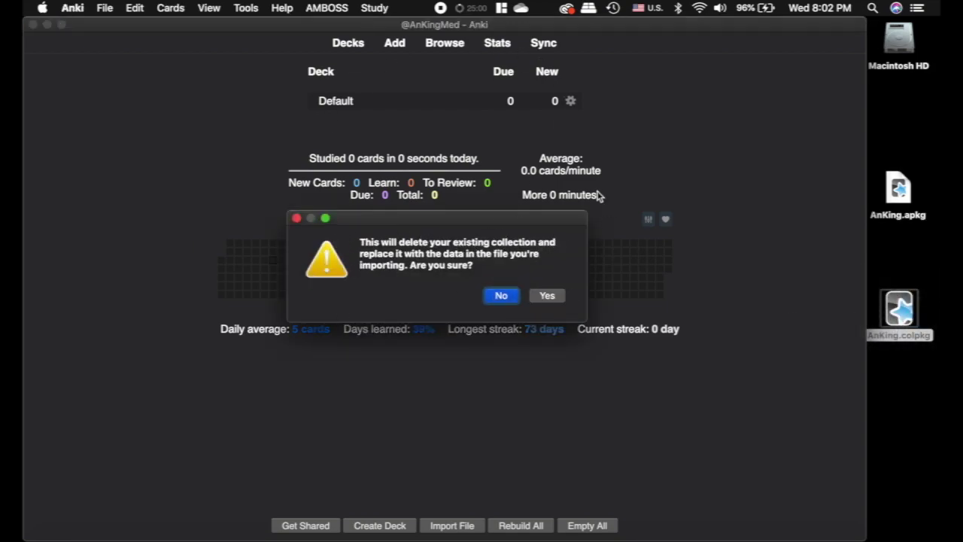
left_click(501, 297)
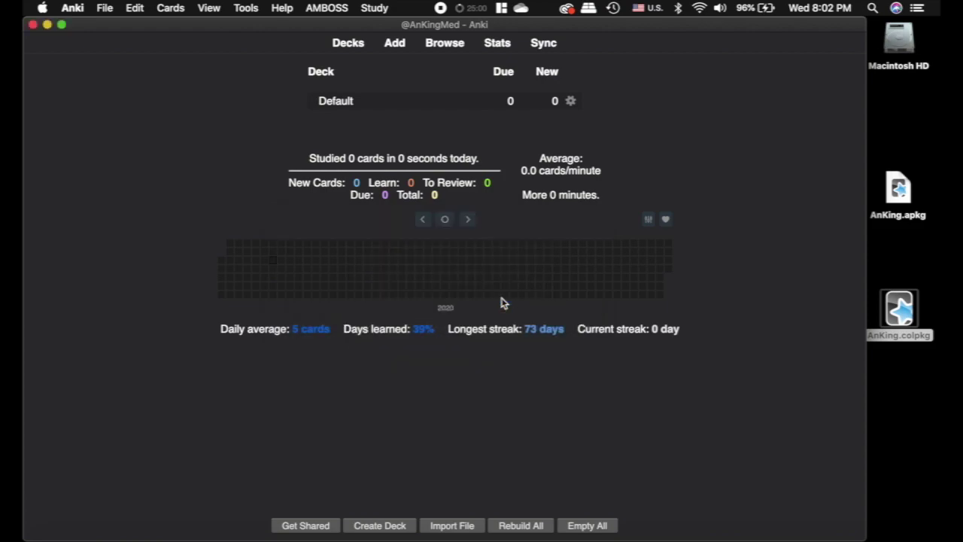
Step: Create a deck named 'New', then import AnKing.colpkg and confirm replacing the collection
left_click(391, 529)
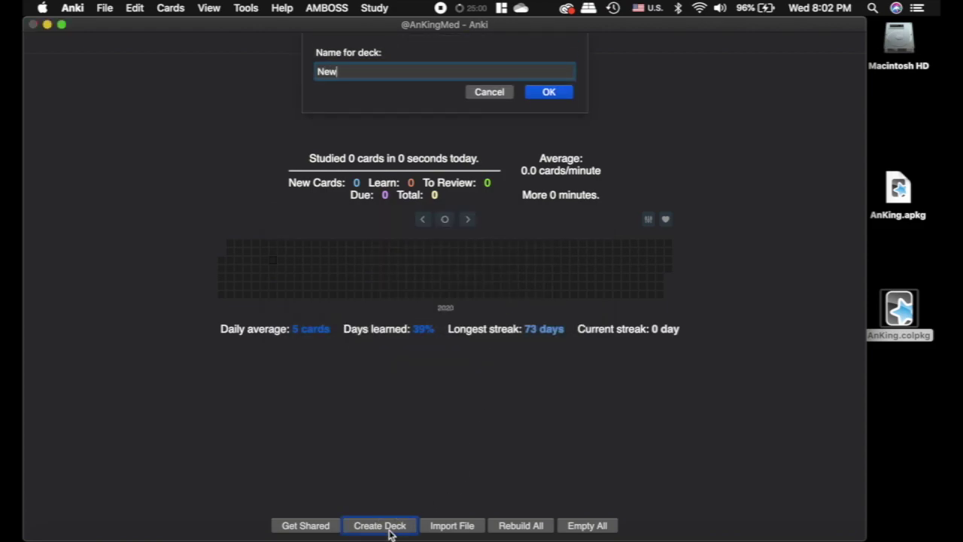
left_click(550, 91)
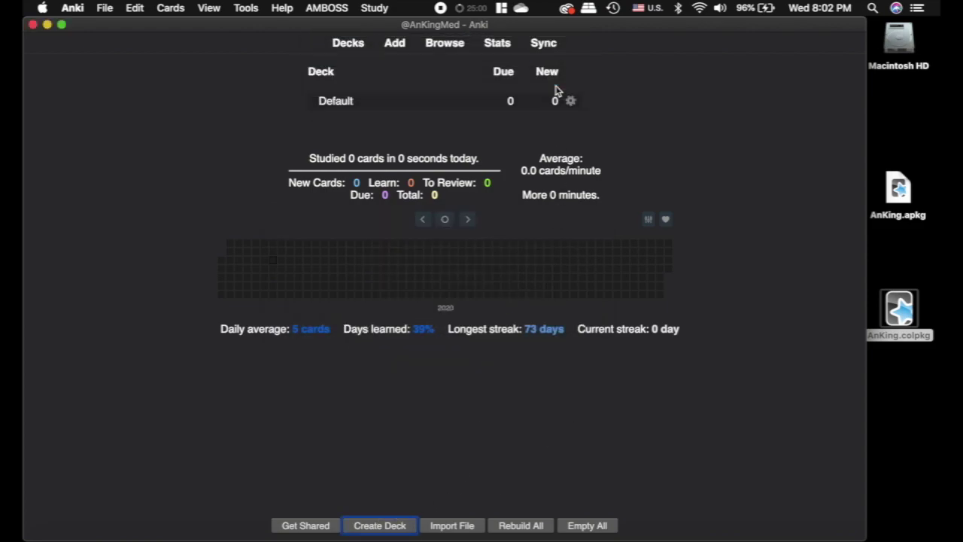
double_click(902, 310)
left_click(555, 298)
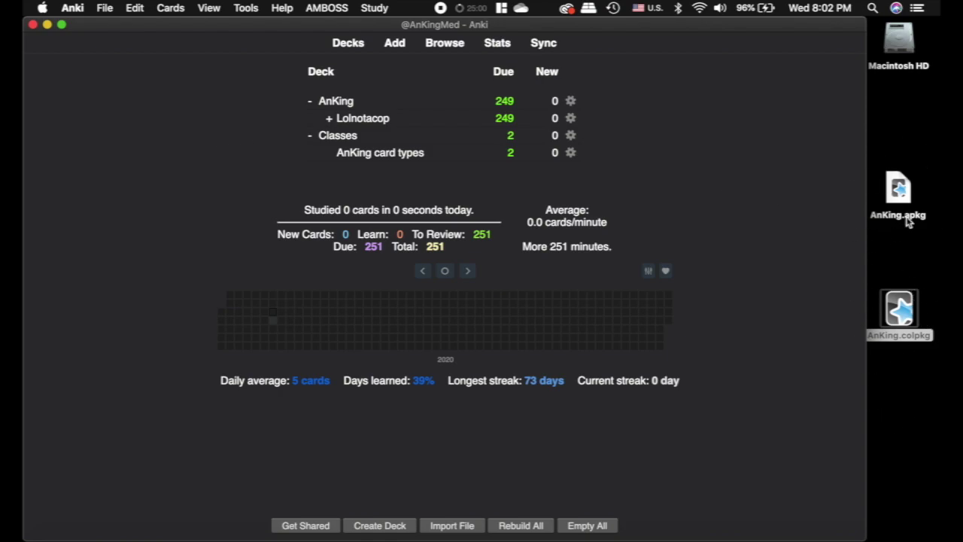
Step: Sync with AnkiWeb, choosing Upload to overwrite the online copy, and acknowledge success
left_click(906, 258)
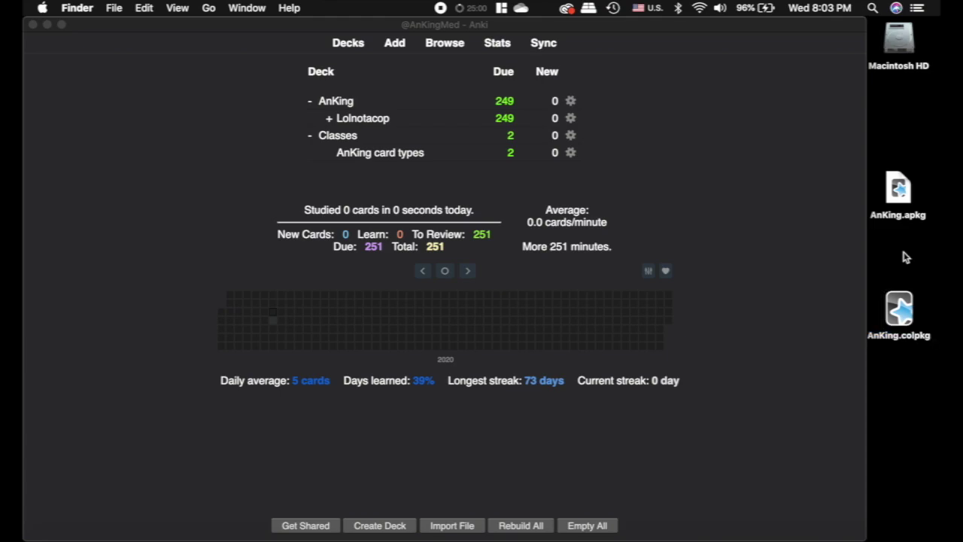
left_click(779, 258)
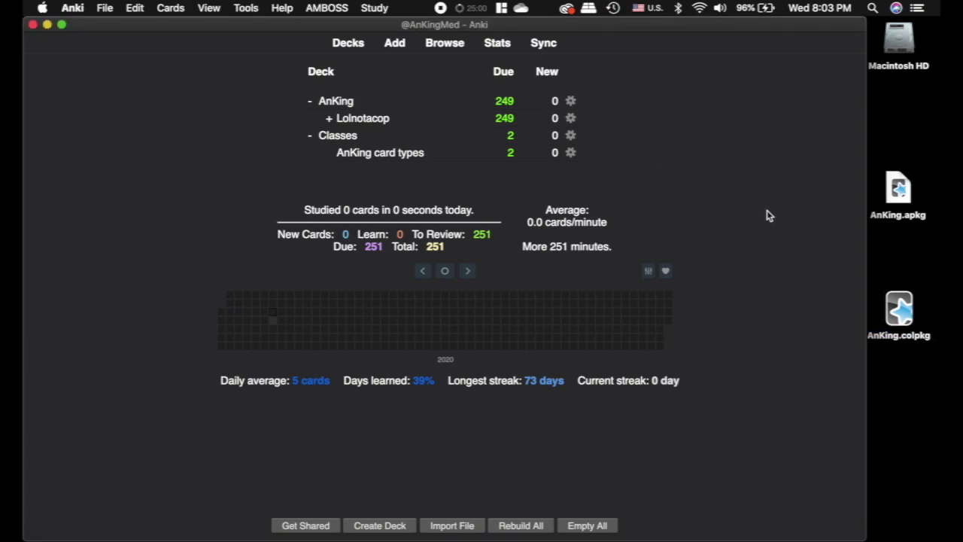
left_click(543, 44)
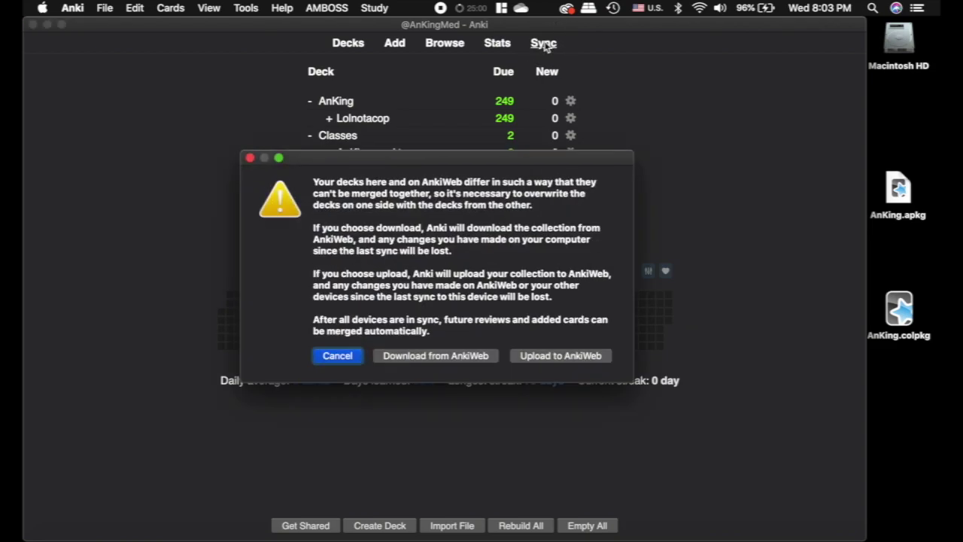
left_click(594, 356)
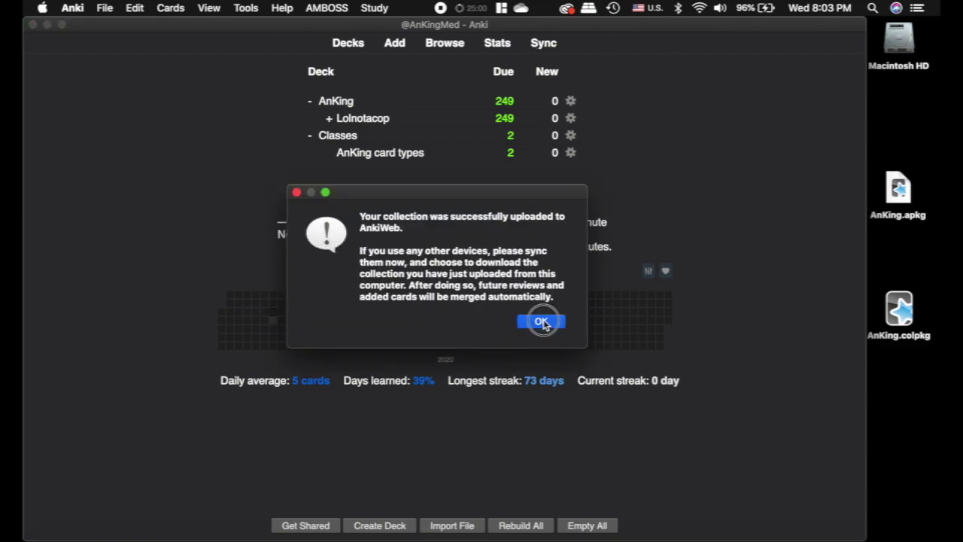
left_click(549, 320)
left_click(820, 9)
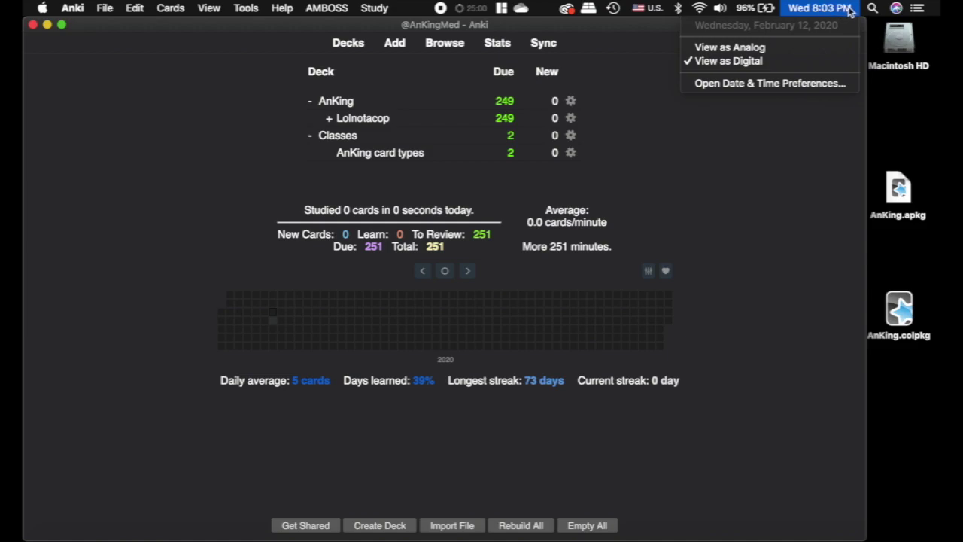
left_click(719, 210)
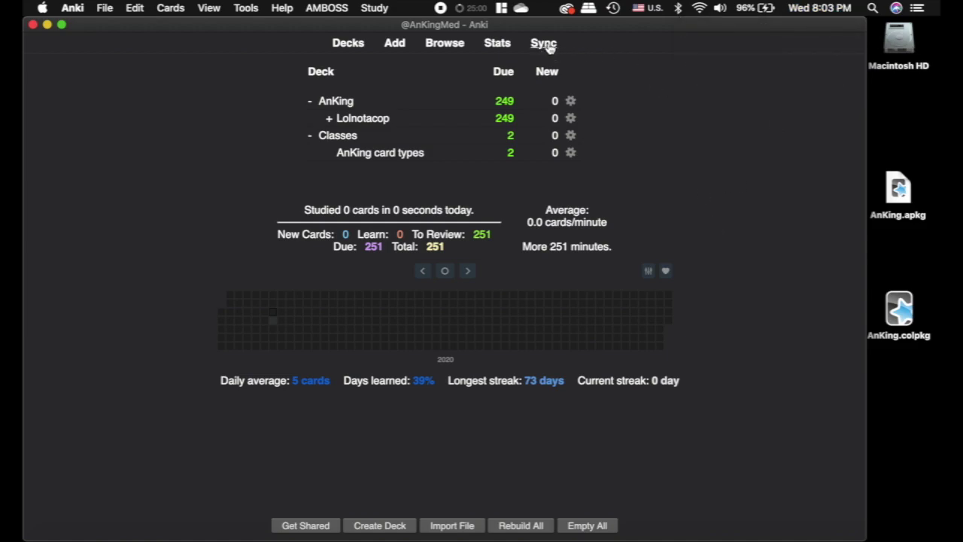
Step: Delete the AnKing deck, then use File > Switch Profile to open the Profiles window
left_click(570, 101)
left_click(609, 154)
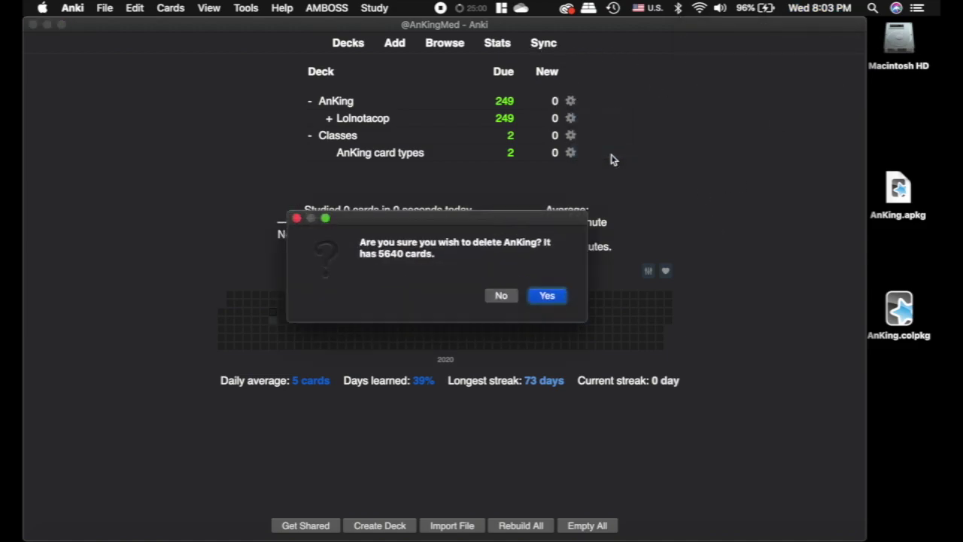
left_click(547, 295)
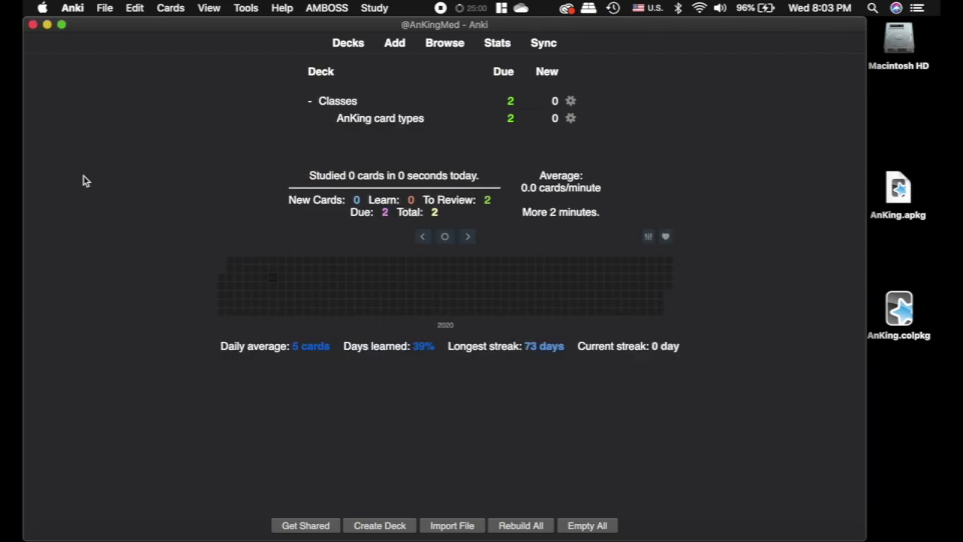
left_click(105, 9)
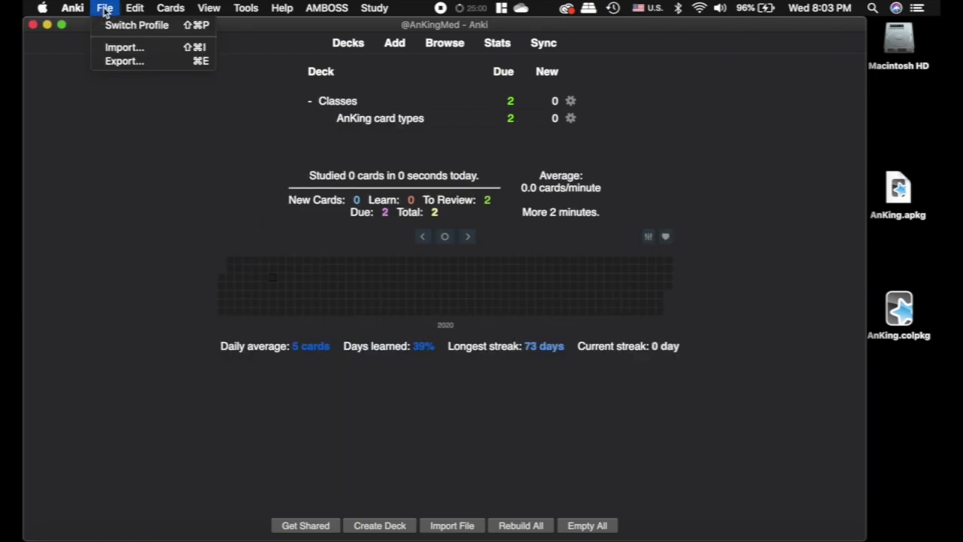
left_click(120, 25)
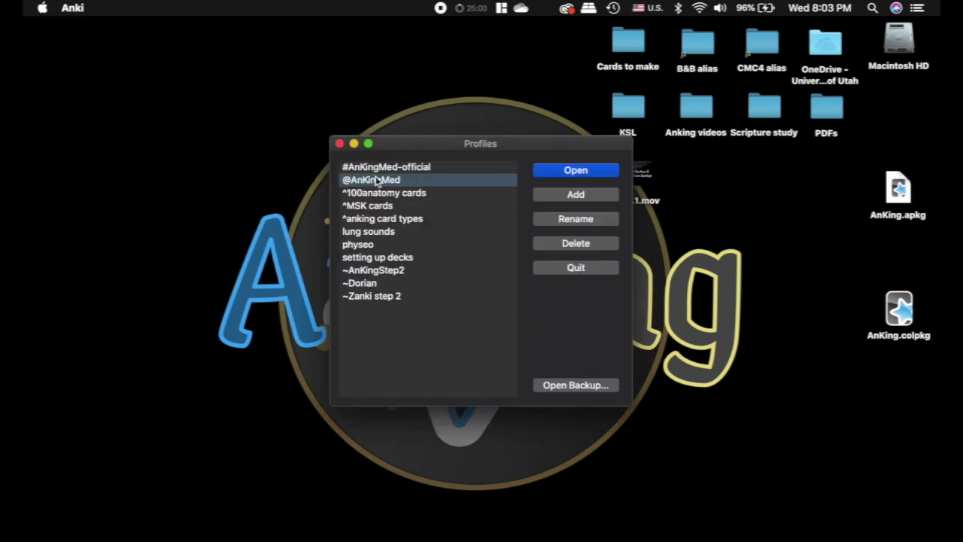
Step: Use Open Backup in Profiles, confirm, and open backup-2020-02-12-20.03.06.colpkg from the backups folder
left_click(595, 386)
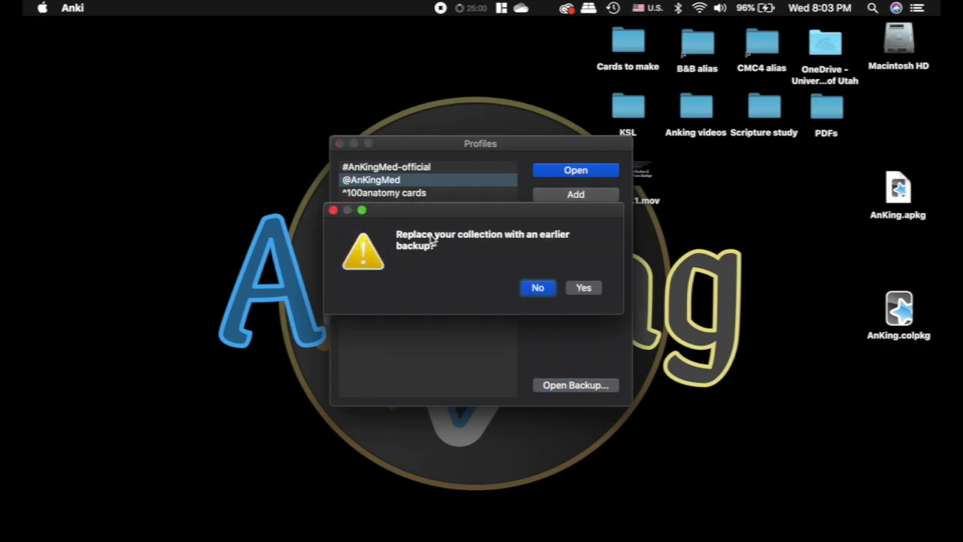
left_click(585, 289)
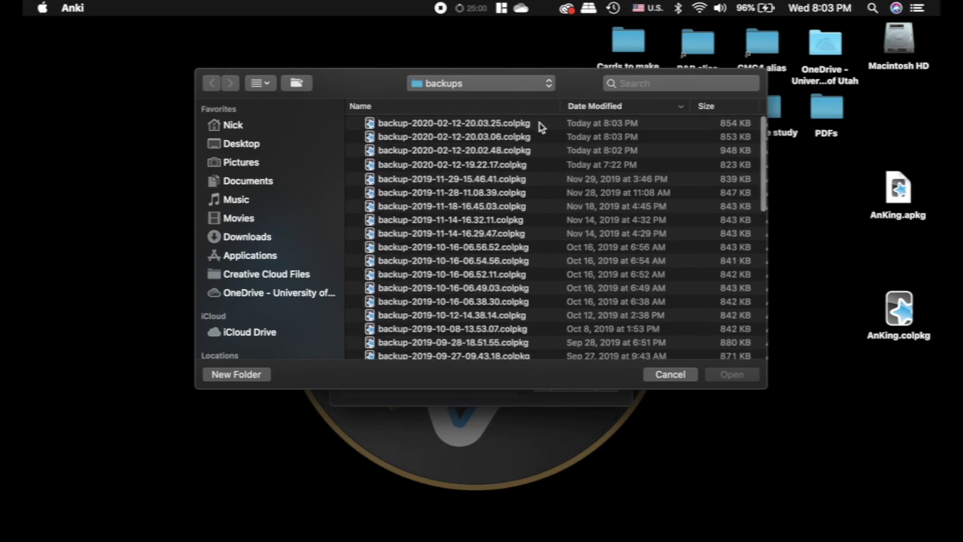
left_click(539, 125)
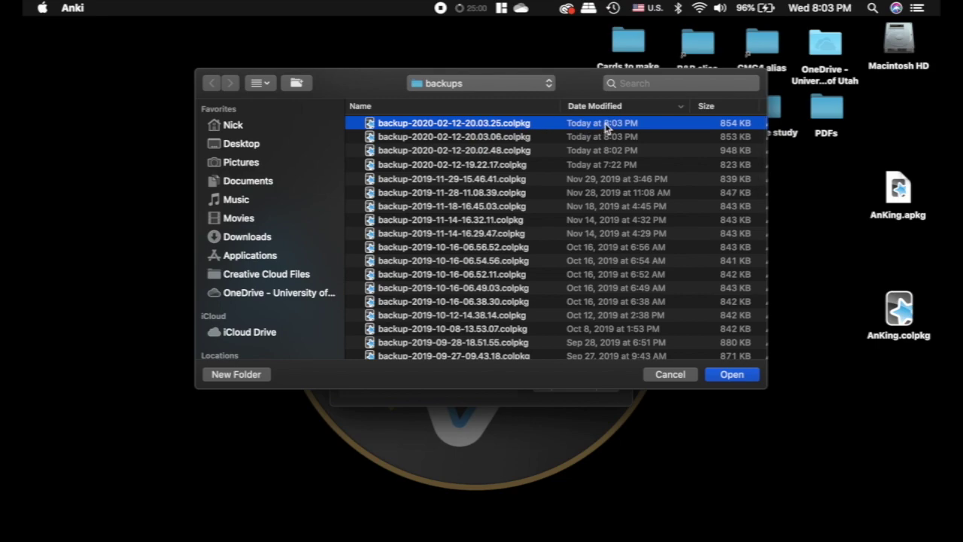
left_click(540, 140)
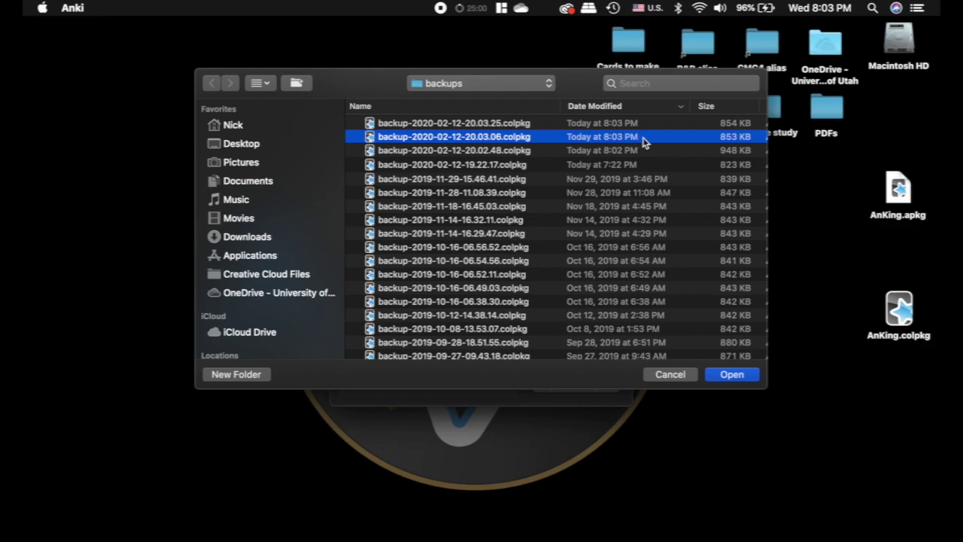
left_click(651, 150)
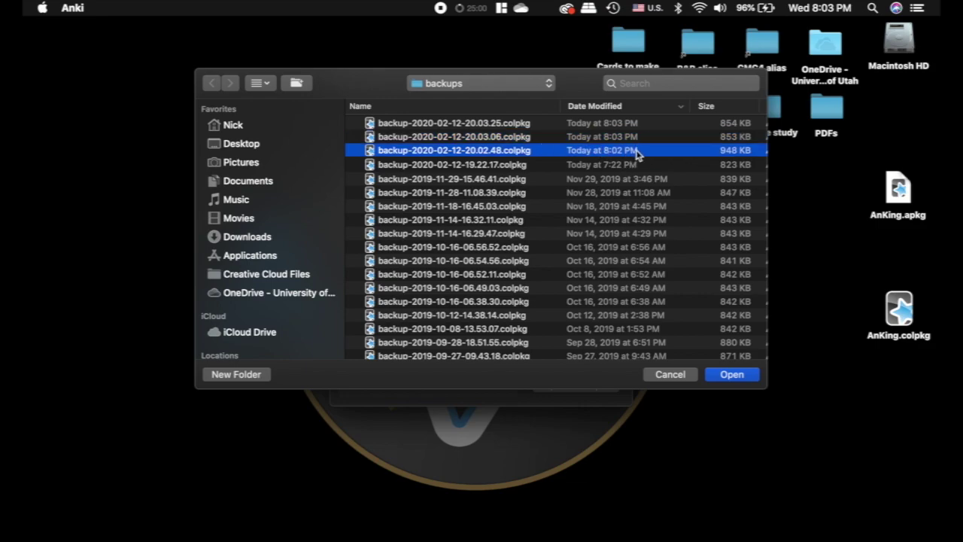
left_click(549, 139)
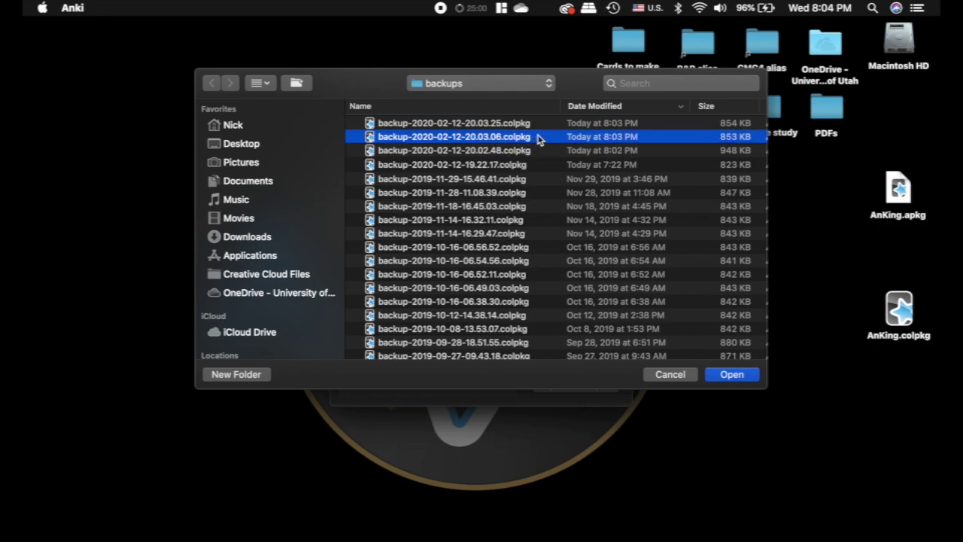
left_click(734, 374)
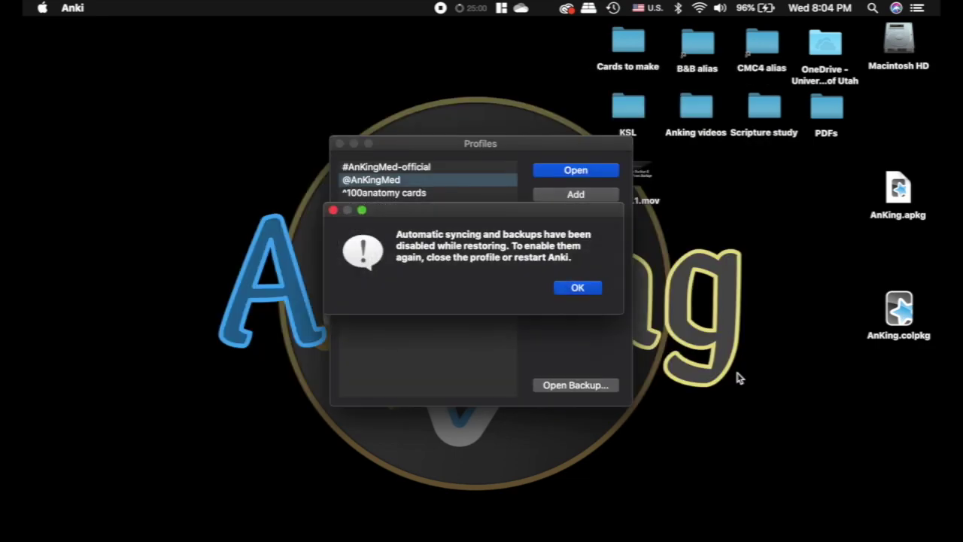
Step: Acknowledge the syncing-and-backups-disabled notice and close the AMBOSS login window
left_click(581, 287)
left_click(267, 51)
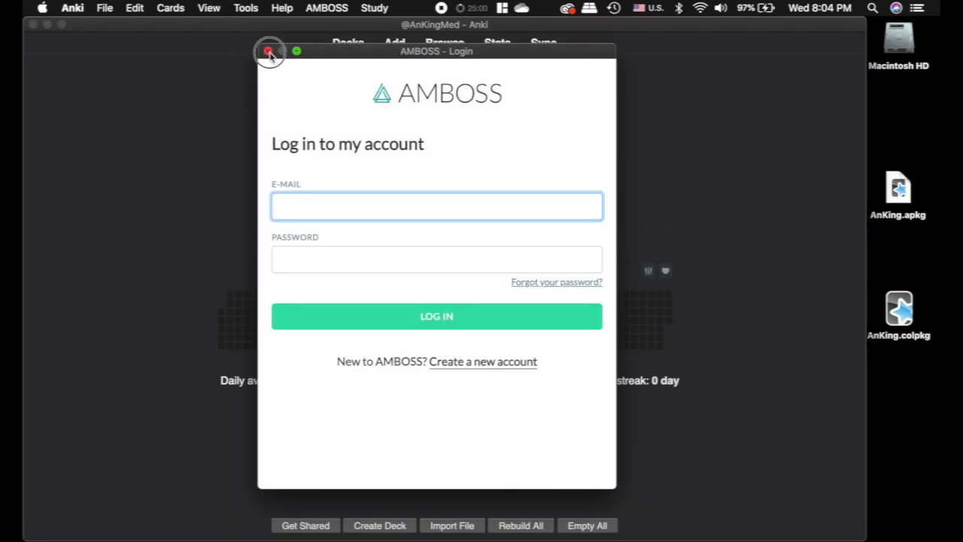